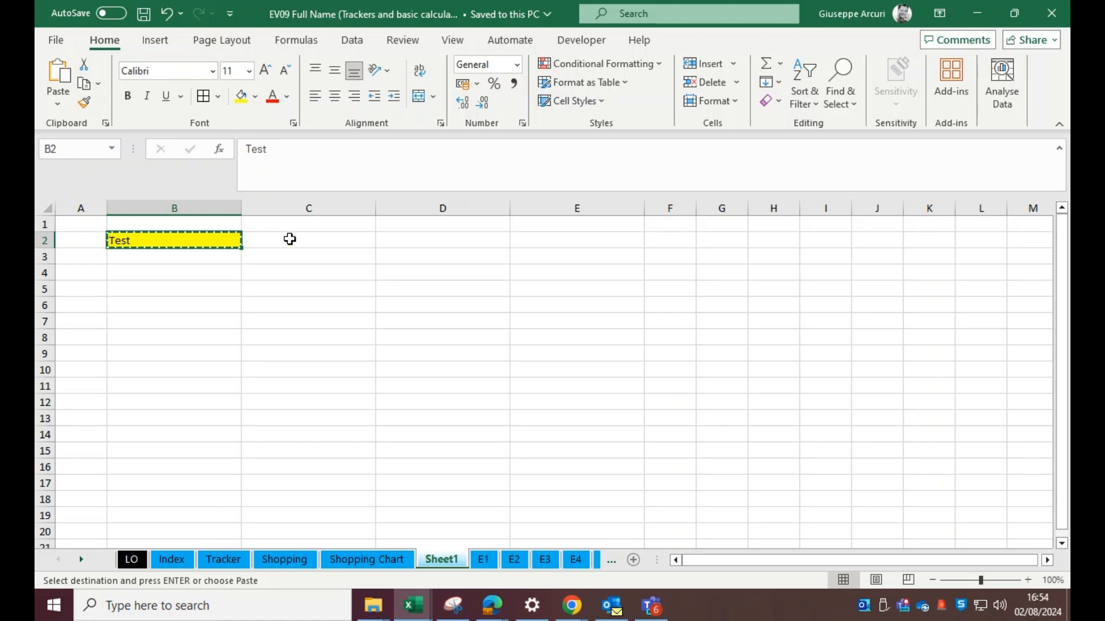
Step: Paste the copied cell B2 with its formatting into D3
left_click(395, 256)
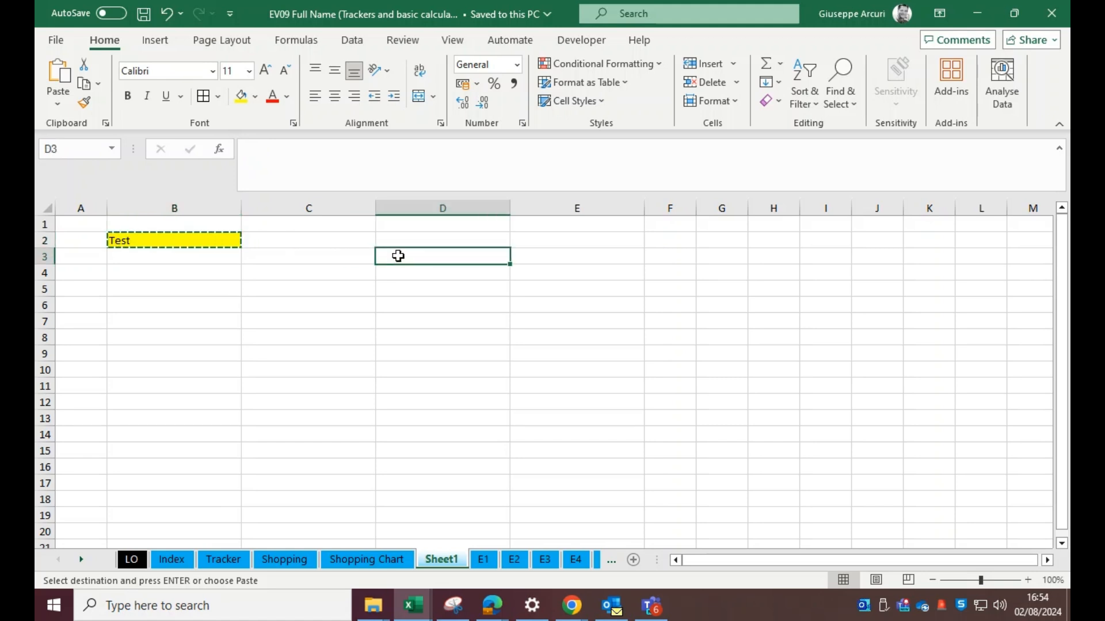
left_click(59, 97)
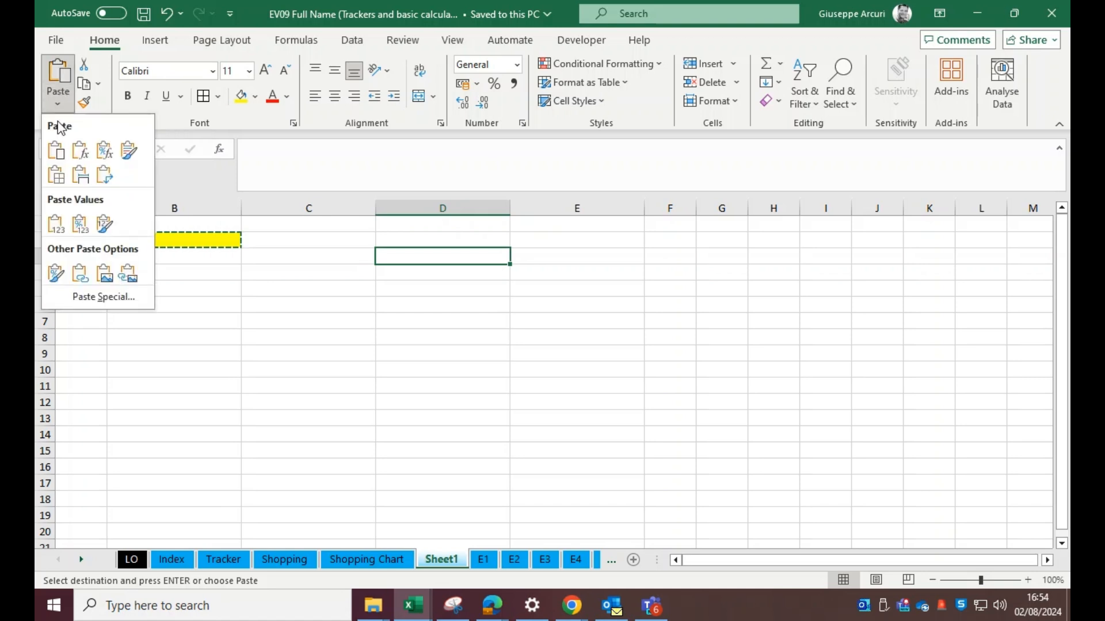
left_click(56, 150)
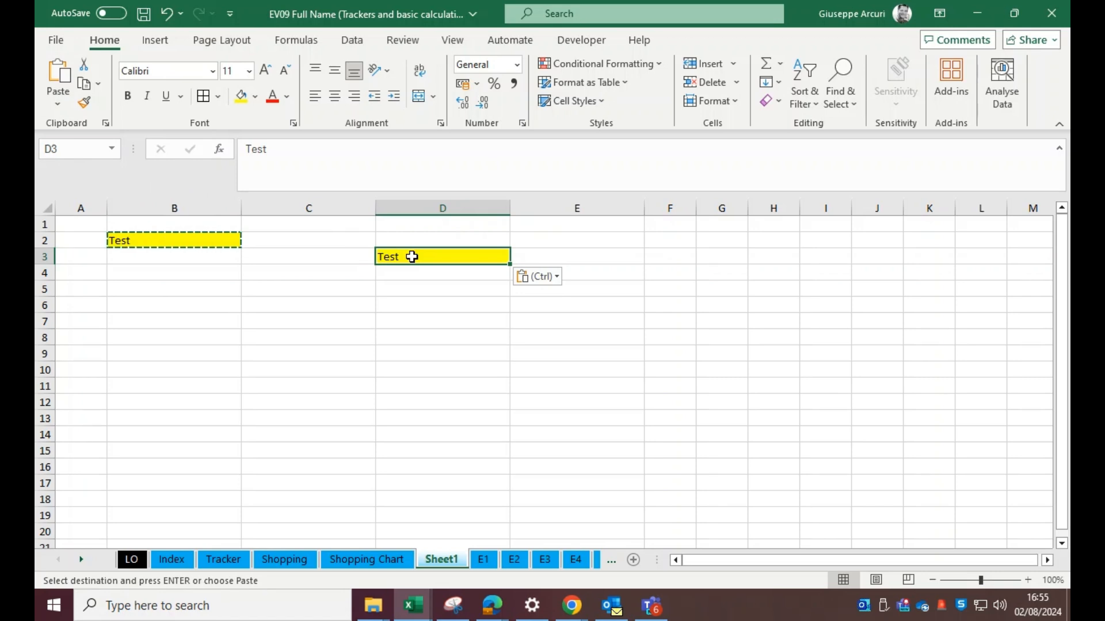
right_click(411, 255)
key("Escape")
right_click(409, 256)
left_click(462, 182)
Step: Paste the copied cell B2 with its formatting into D5 and D7 as well
right_click(382, 290)
left_click(420, 190)
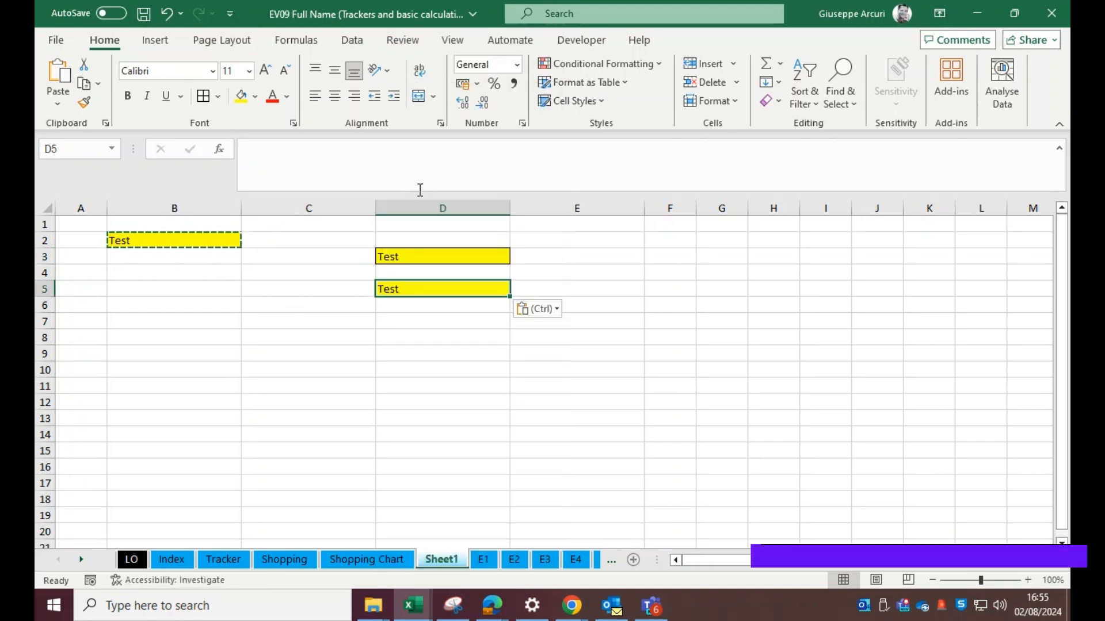
left_click(411, 322)
left_click(50, 92)
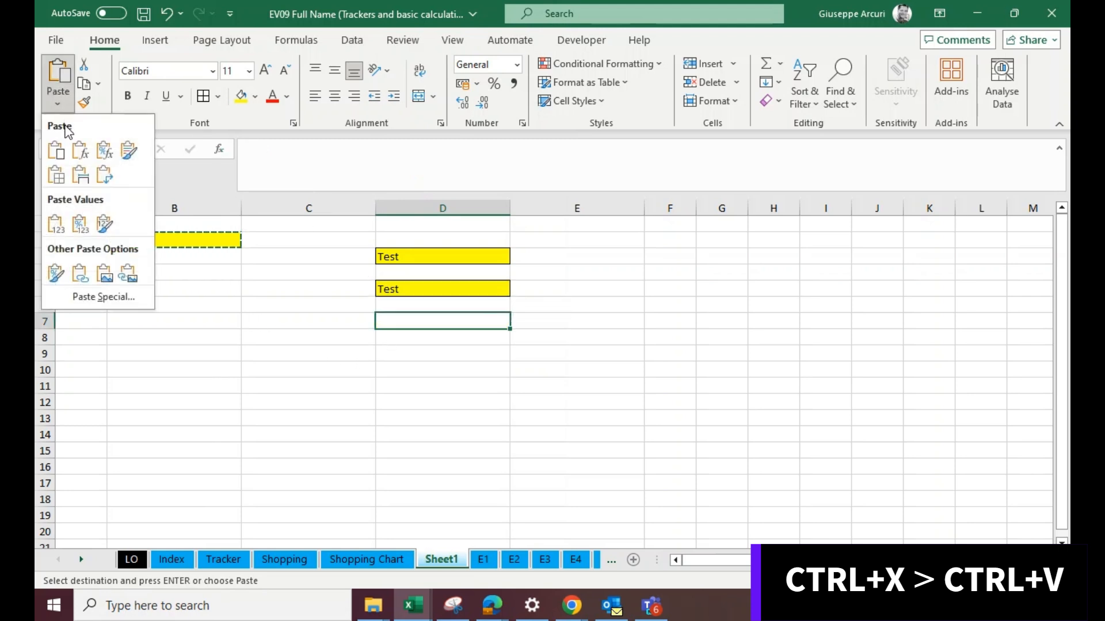
left_click(56, 150)
left_click(201, 336)
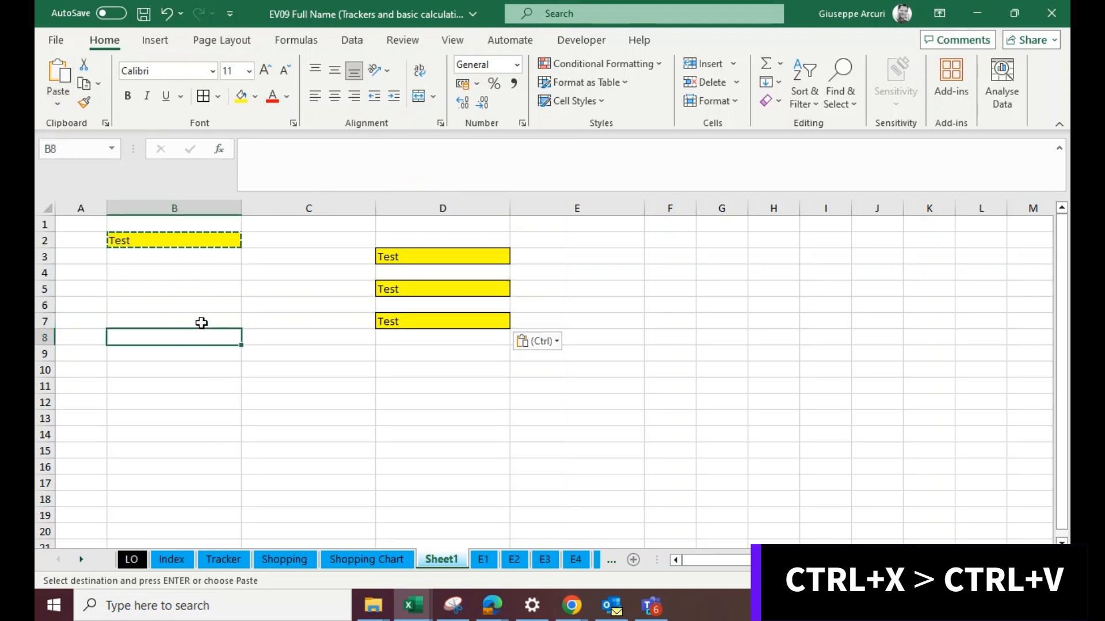
Step: Cut the Test cell from B2 and paste it into B3
left_click(179, 239)
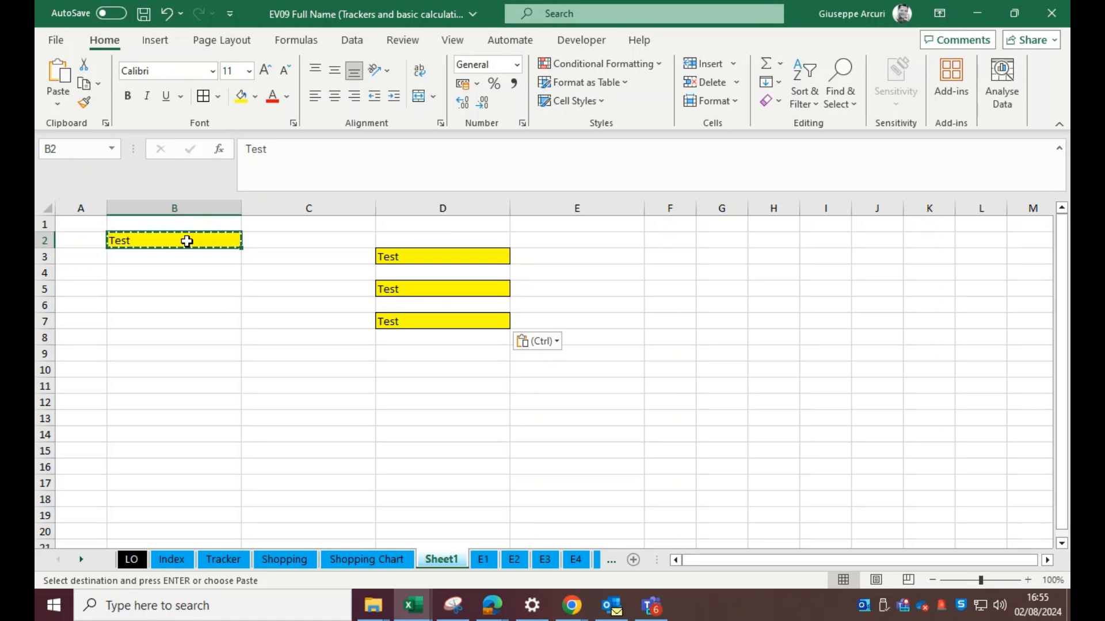
left_click(85, 66)
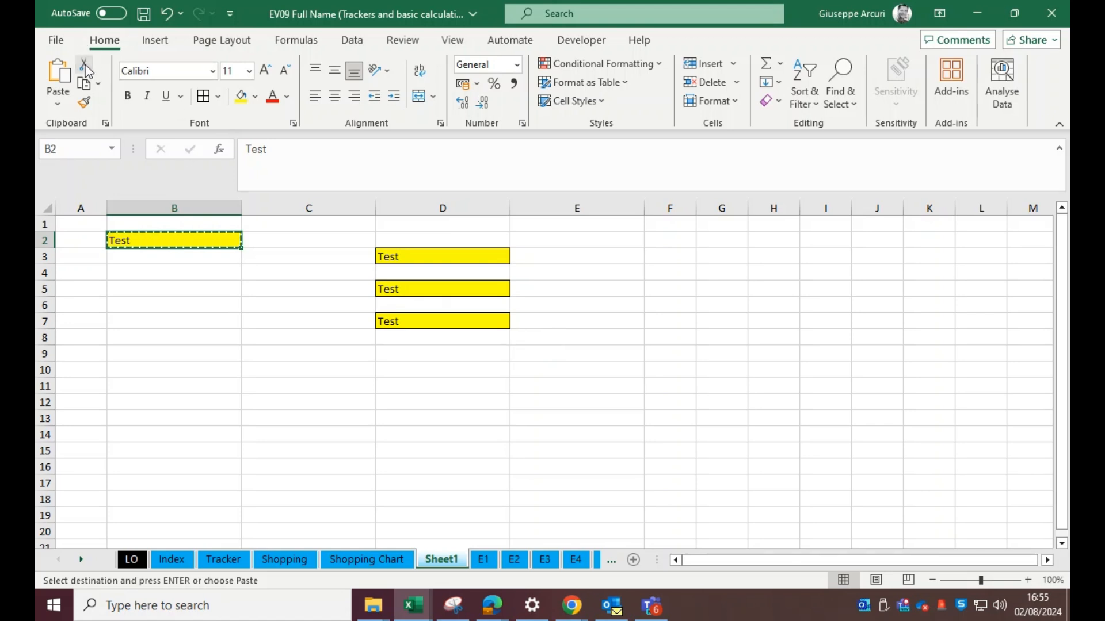
left_click(166, 260)
right_click(166, 262)
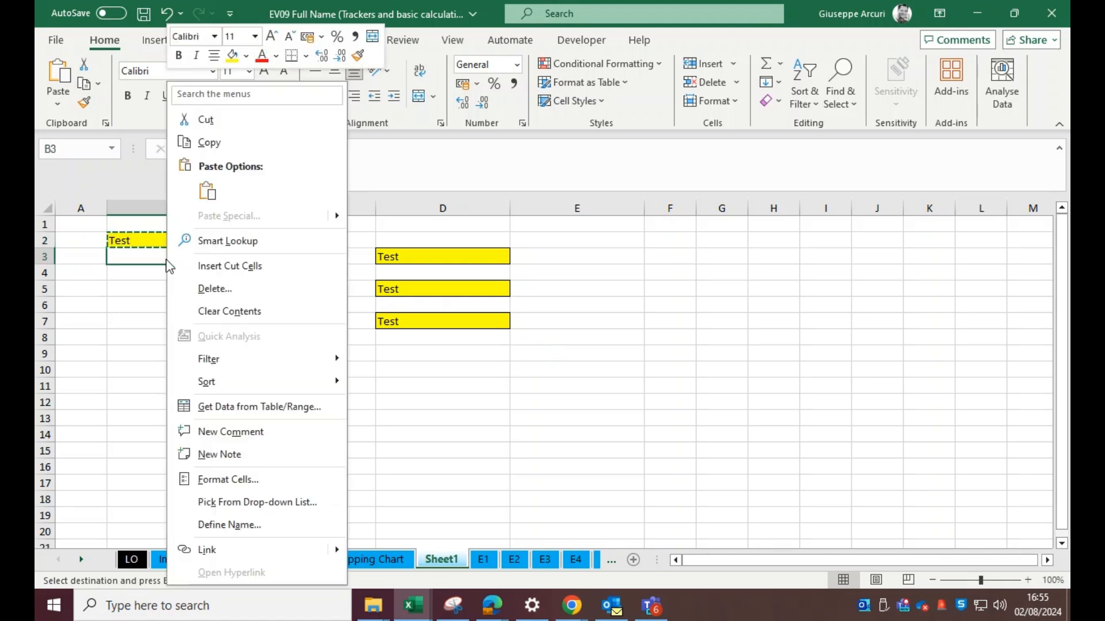
left_click(207, 191)
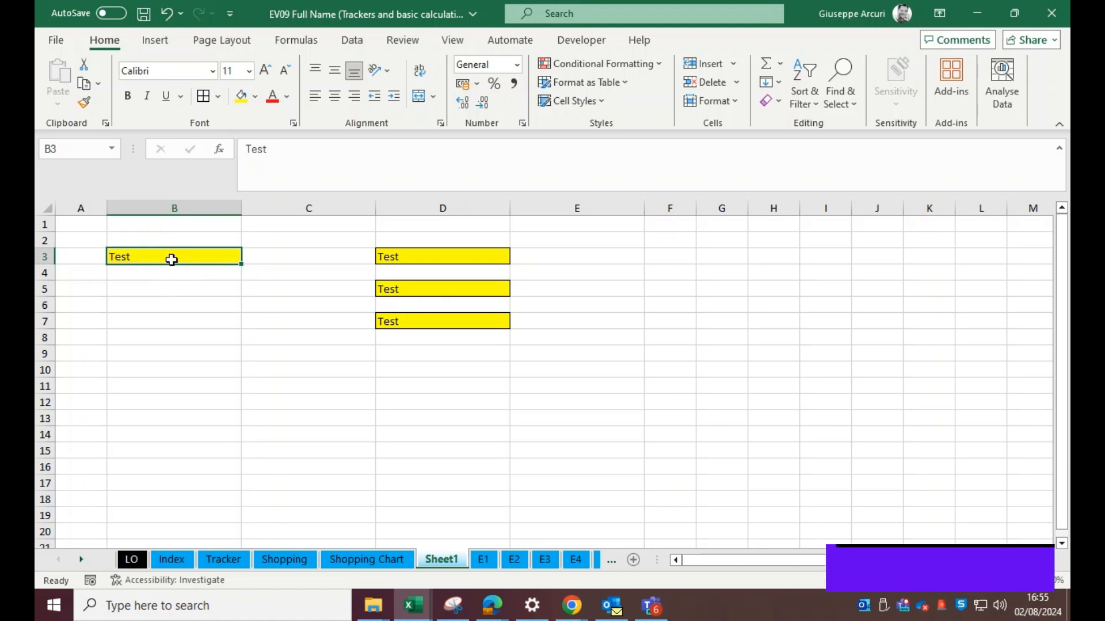
Step: Cut the Test cell from B3 and paste it into B5
right_click(171, 261)
left_click(218, 126)
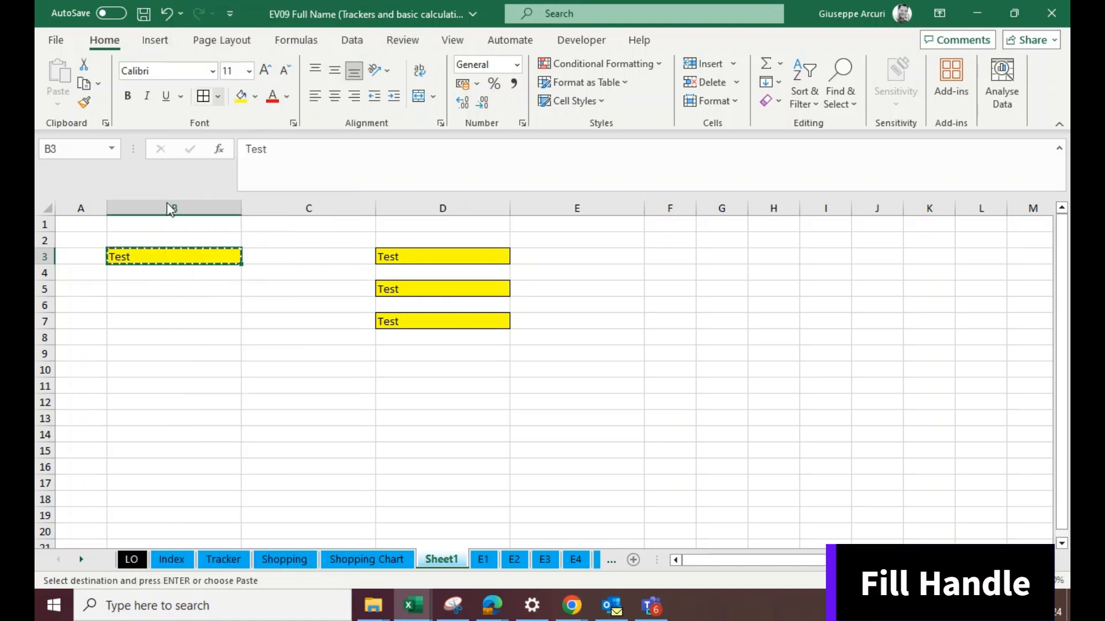
left_click(158, 286)
right_click(158, 286)
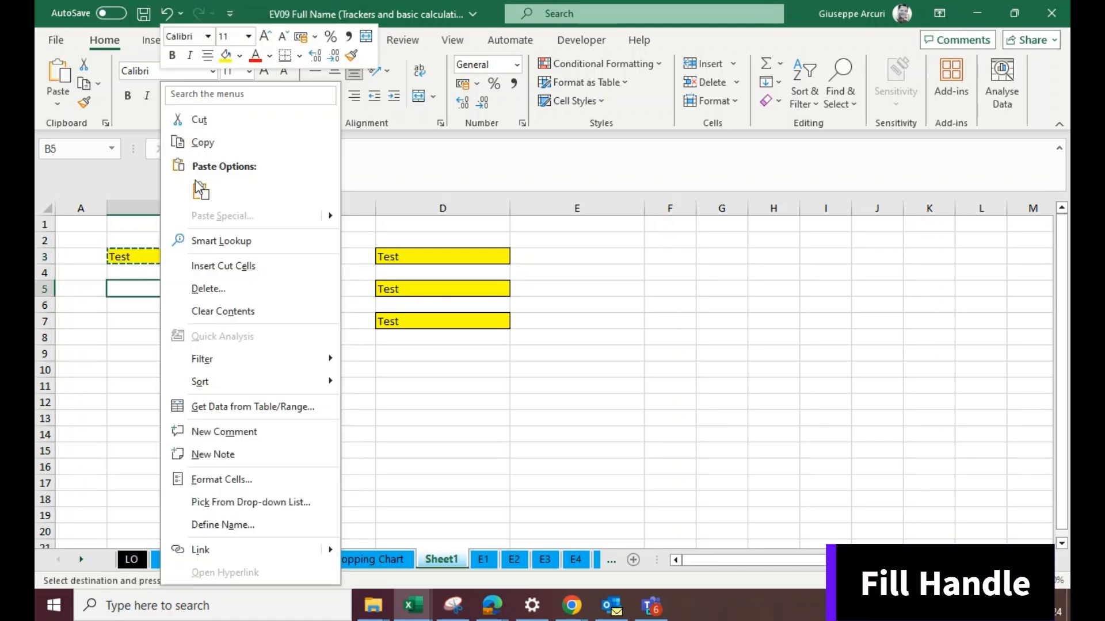
left_click(200, 188)
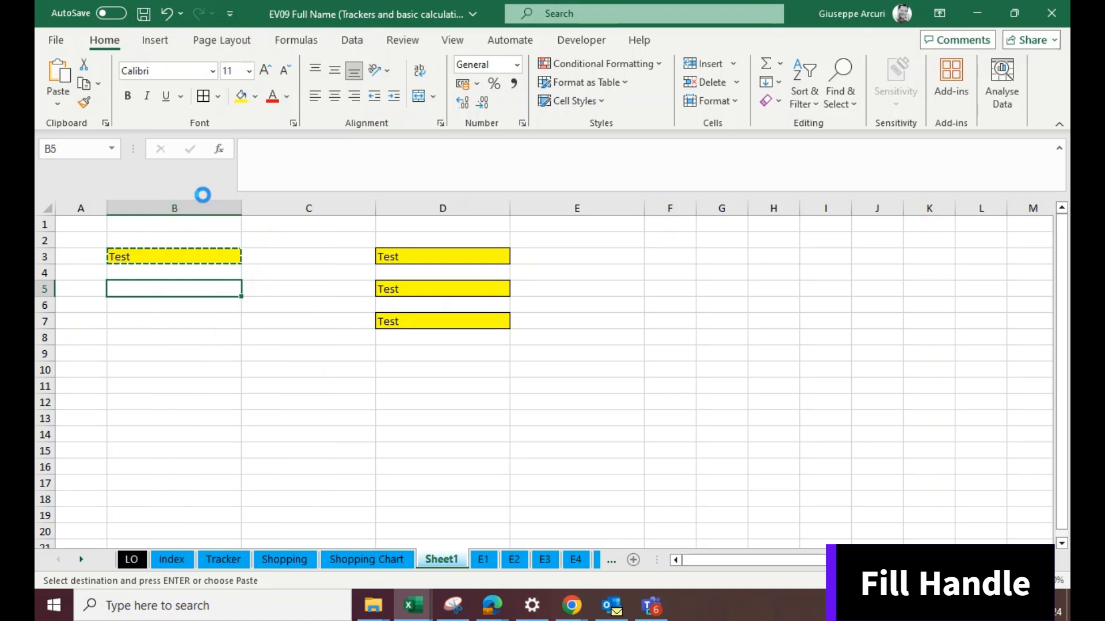
Step: On sheet E1, enter the formula =B3+C3 in D3 of the Exercise 1 table
left_click(488, 561)
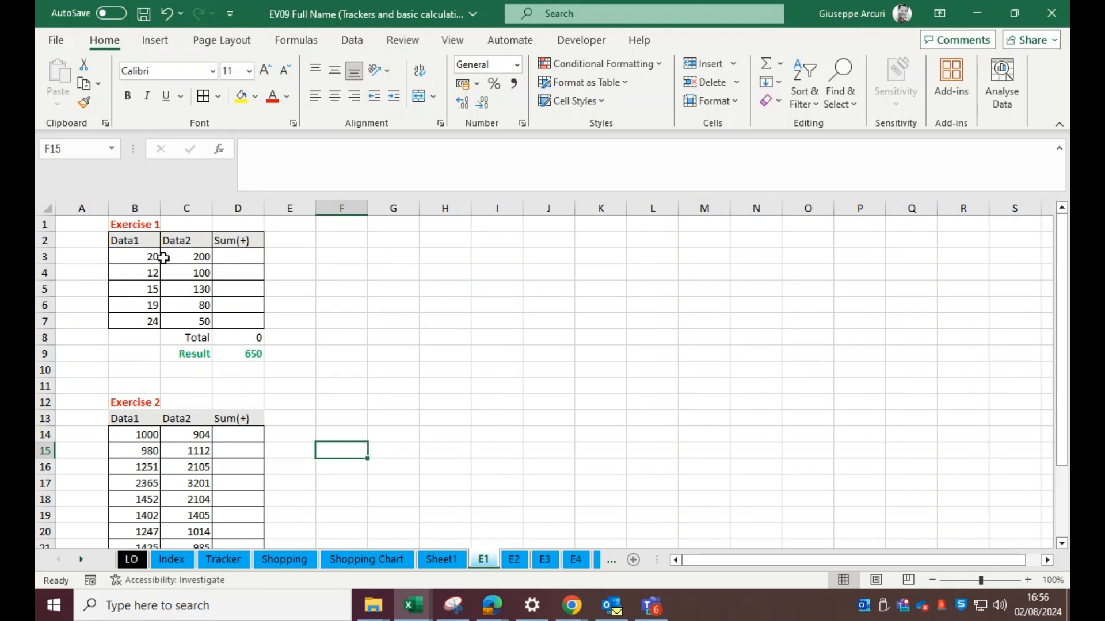
left_click(247, 257)
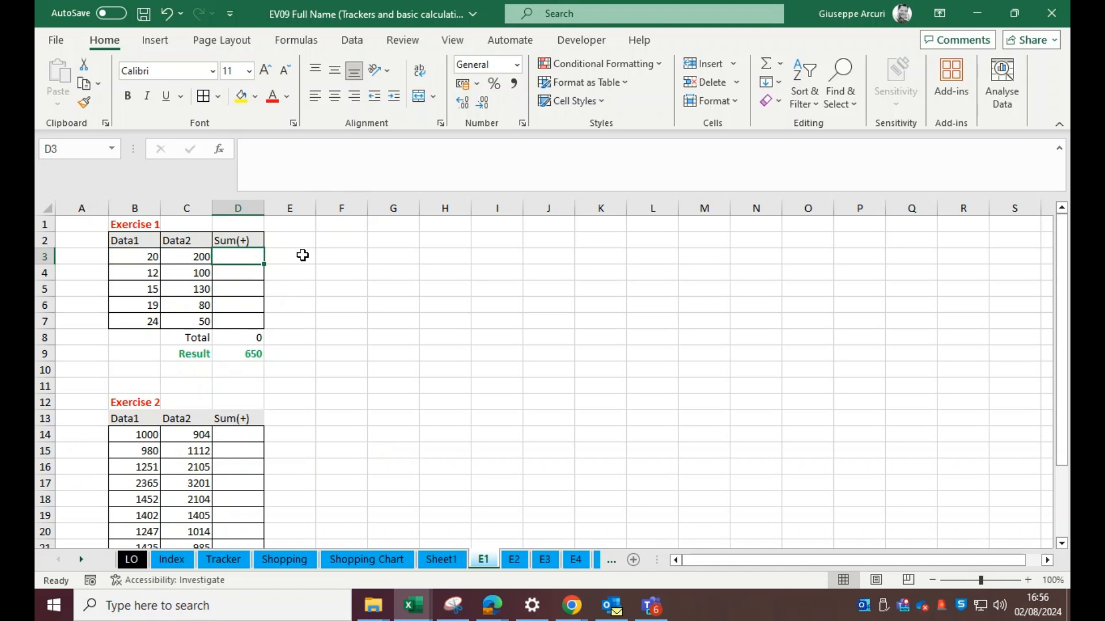
type("=")
left_click(139, 257)
type("+")
left_click(191, 257)
key("ctrl+Return")
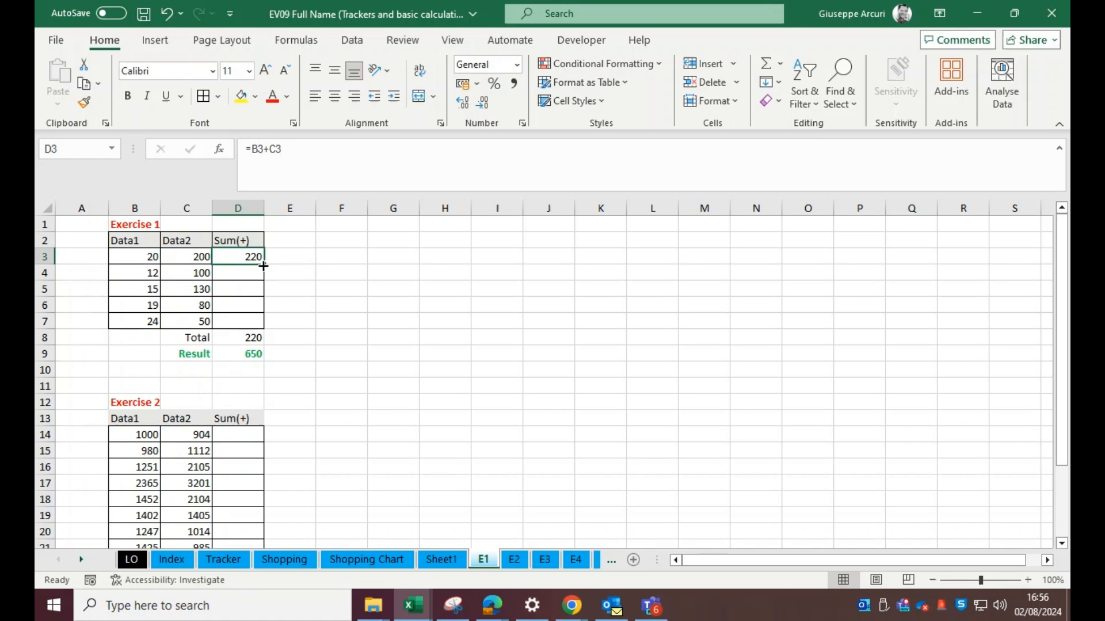
Step: Fill the D3 sum formula down through D7 of the Exercise 1 table
left_click_drag(263, 265, 259, 325)
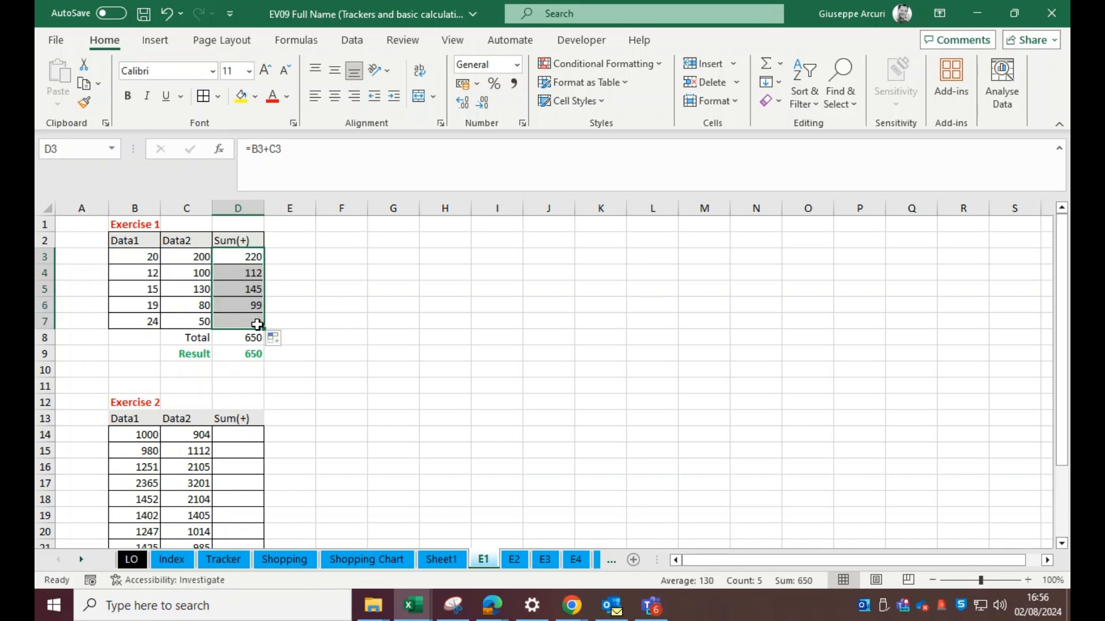
left_click(258, 260)
left_click_drag(264, 265, 256, 323)
Step: Copy the D3 sum formula into D14 and fill it down the Exercise 2 Sum(+) column to D23
left_click(254, 257)
key("ctrl+c")
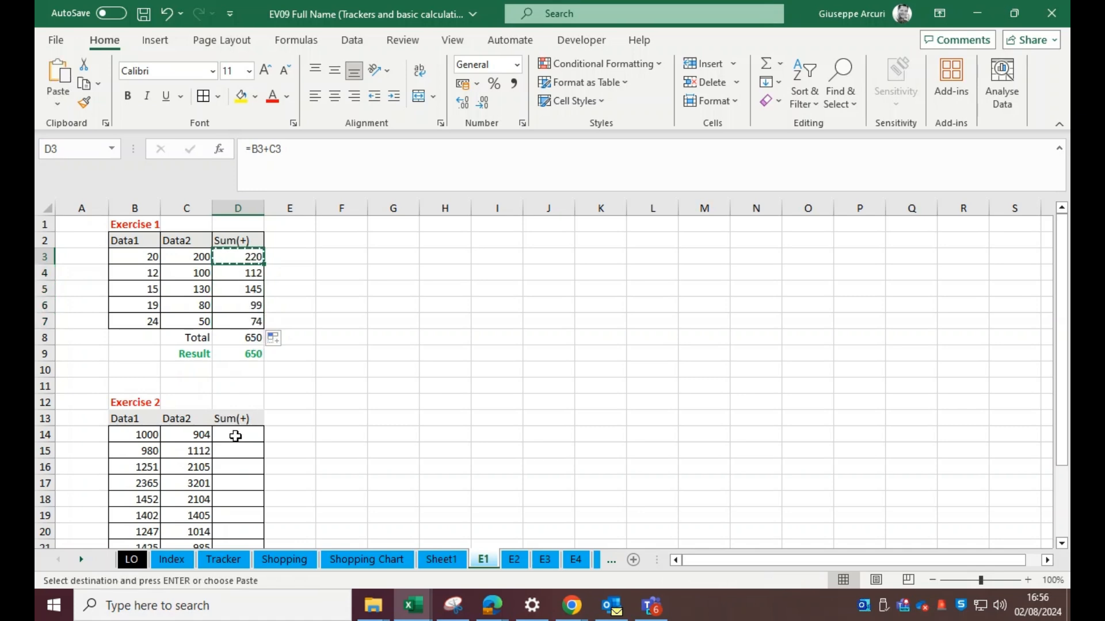
left_click(236, 430)
right_click(237, 429)
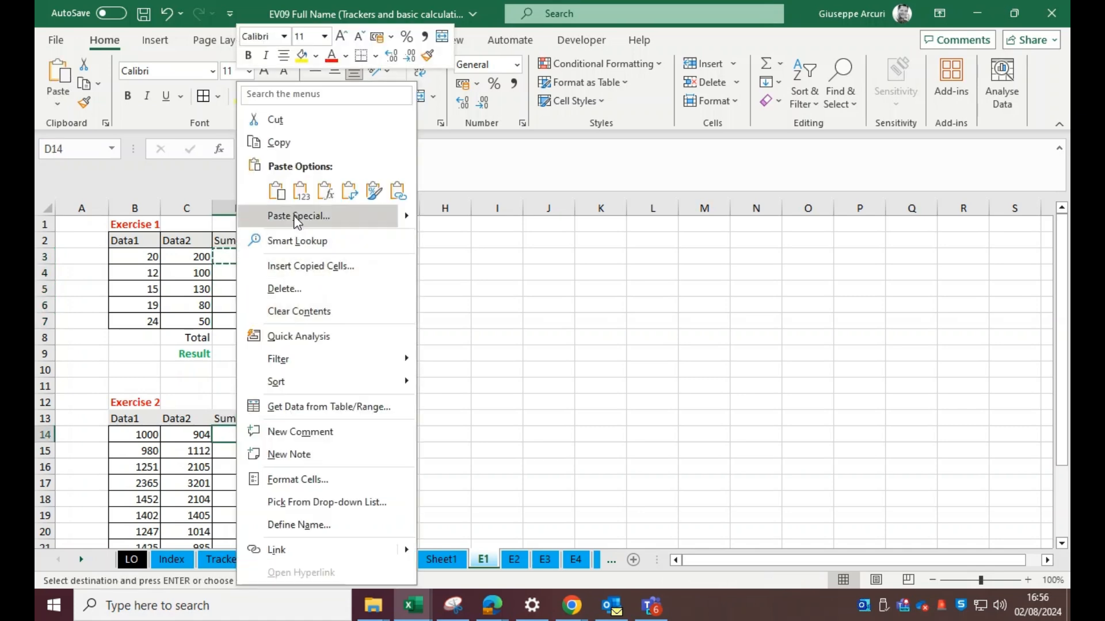
left_click(276, 192)
left_click_drag(261, 443, 265, 500)
scroll(295, 428, "up", 2)
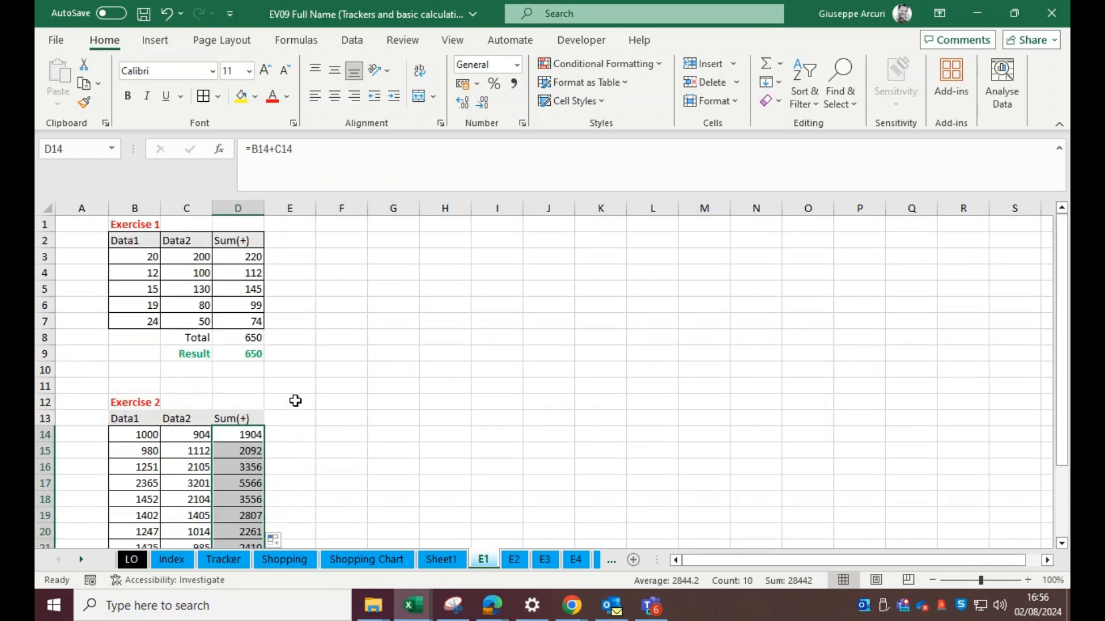
left_click(371, 383)
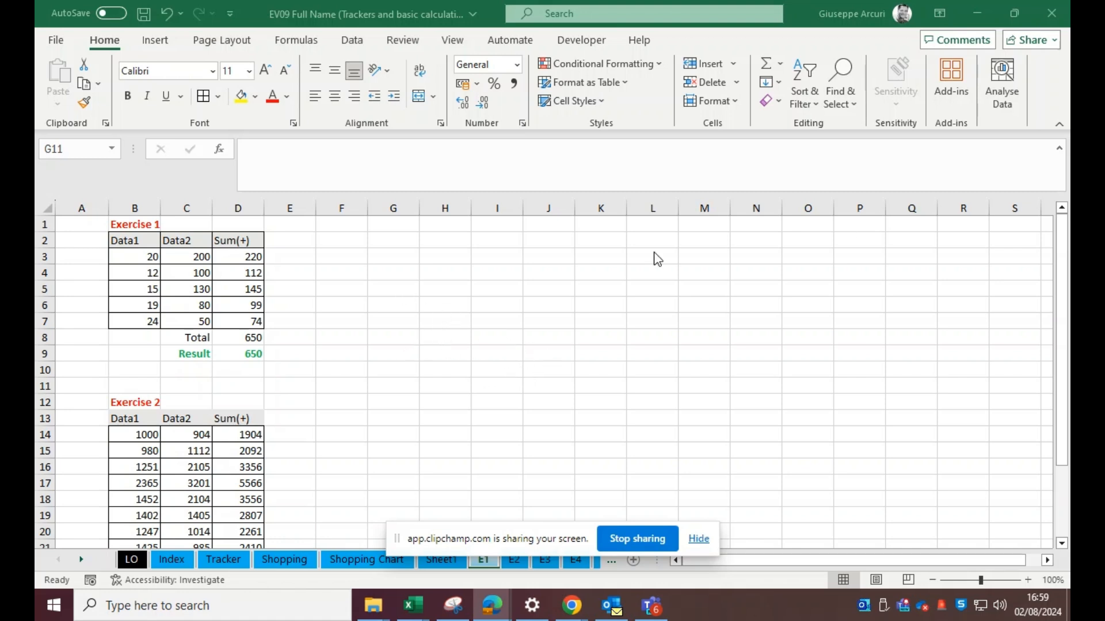
left_click(238, 240)
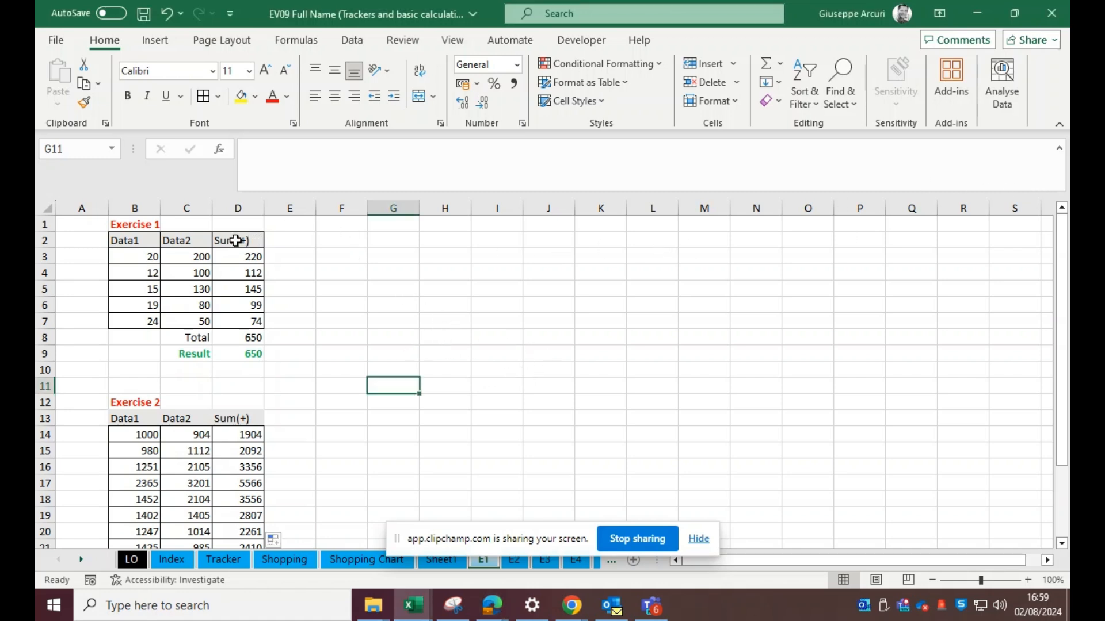
left_click_drag(233, 240, 232, 328)
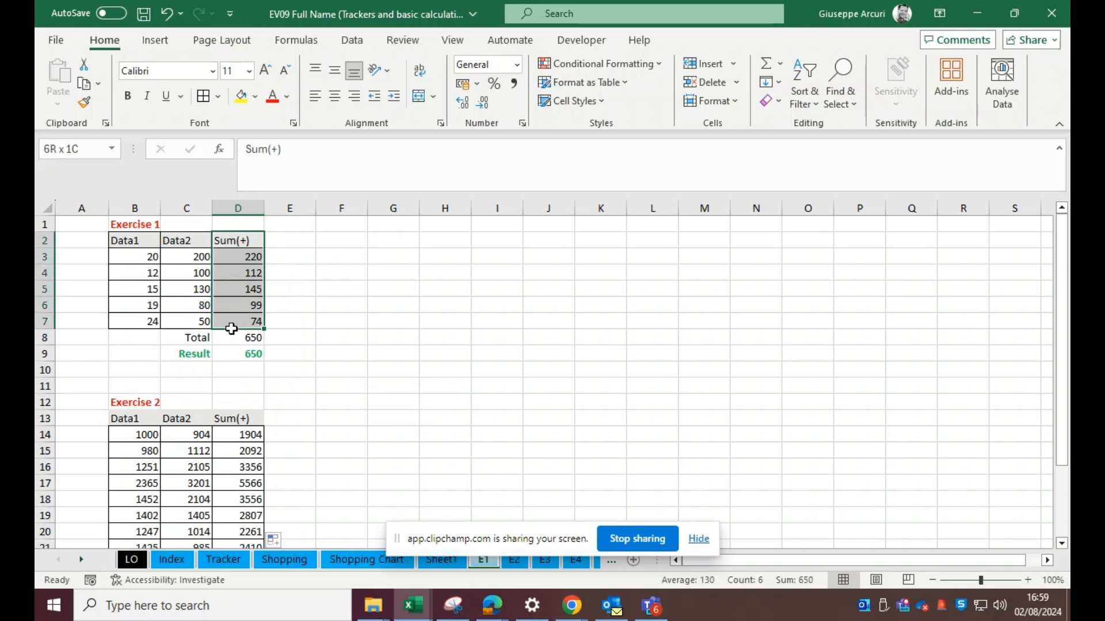
left_click(310, 254)
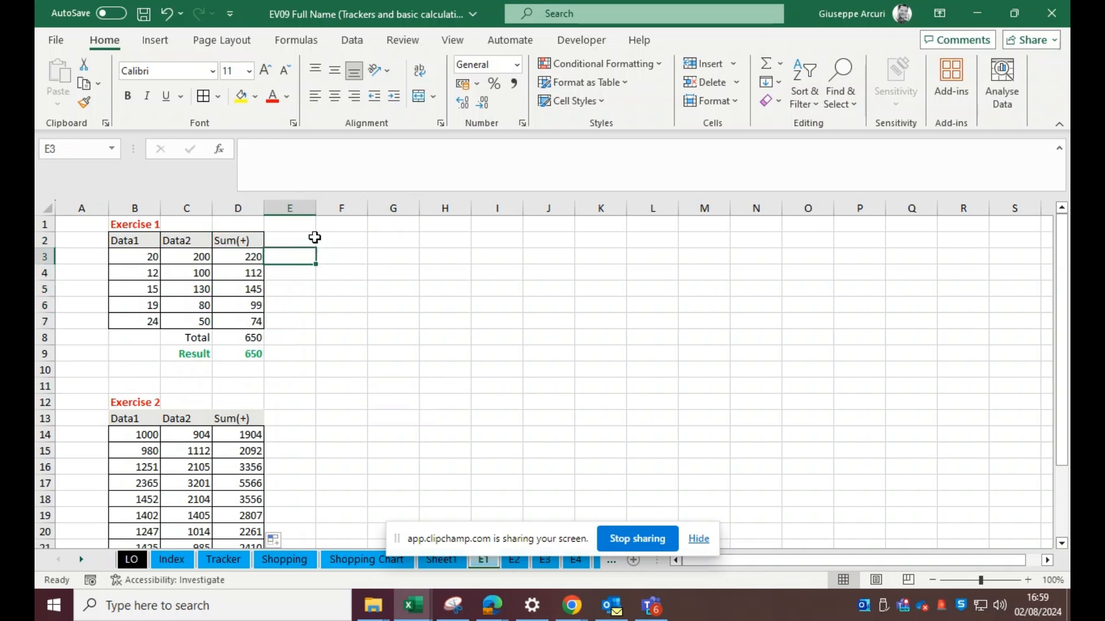
Step: Fill the empty cells H2:H8 with yellow
left_click_drag(451, 241, 444, 334)
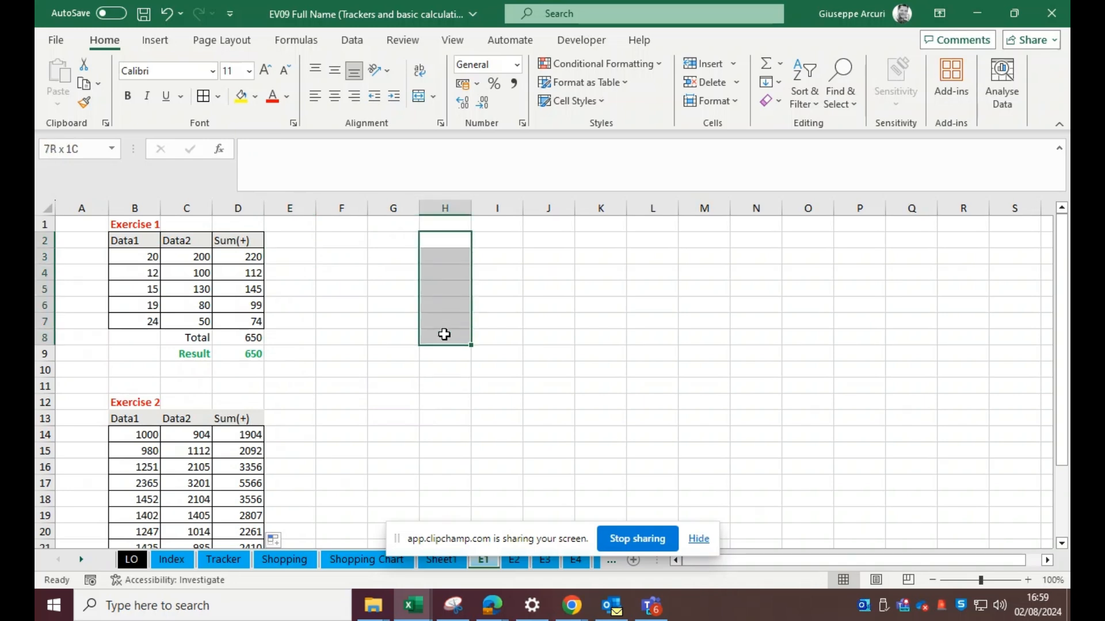
left_click(241, 96)
left_click(312, 244)
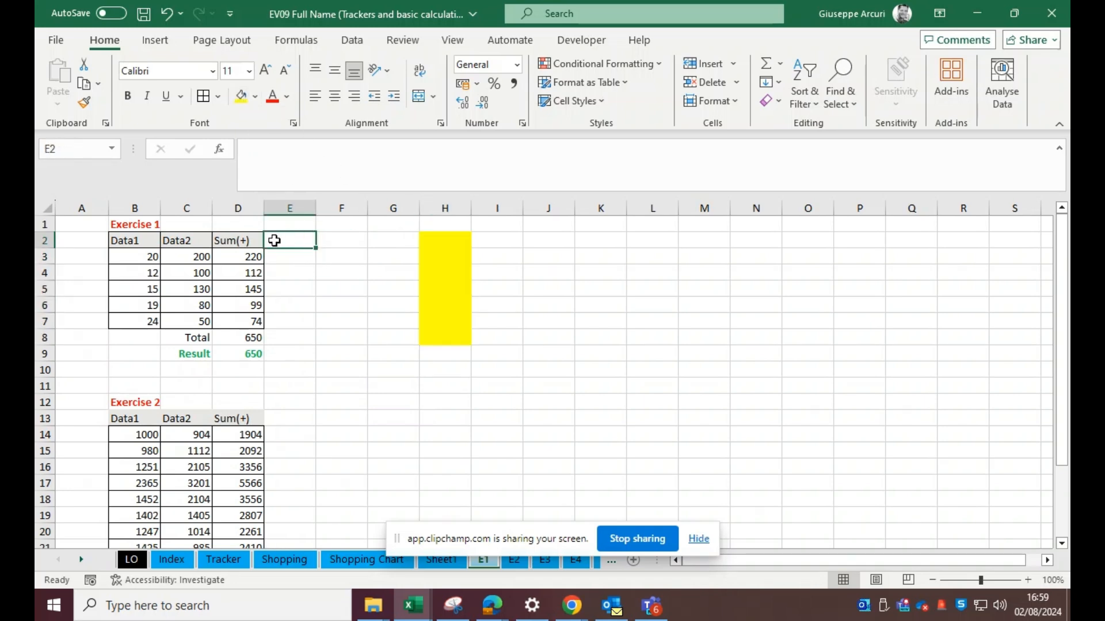
Step: Copy the Exercise 1 range D2:D8 and paste only its values into the yellow cells H2:H8
left_click(242, 238)
left_click_drag(242, 238, 235, 338)
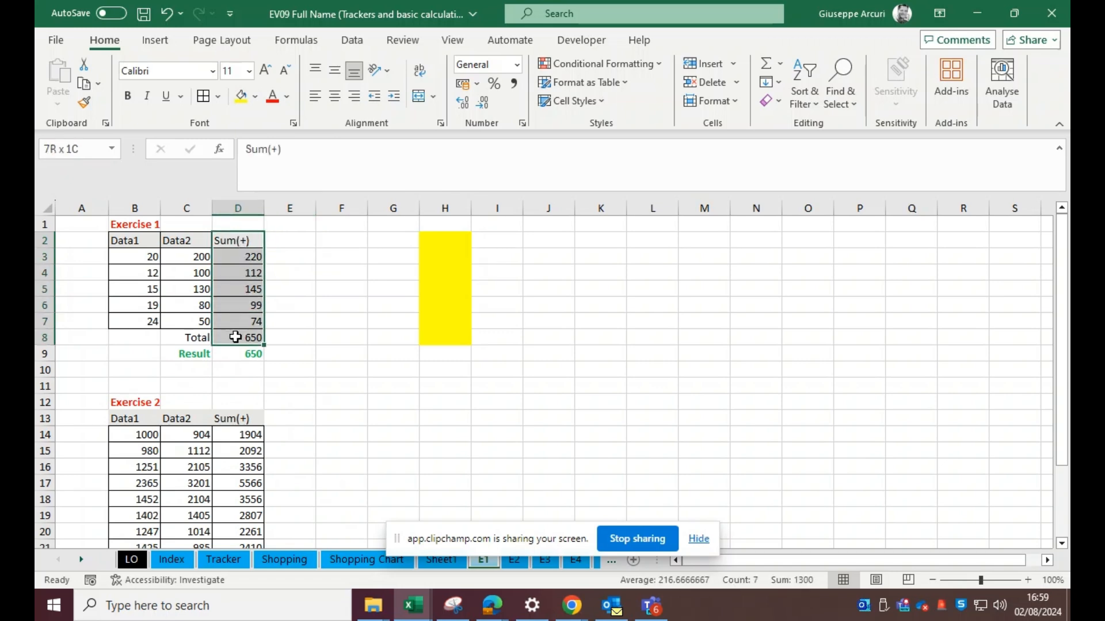
right_click(249, 282)
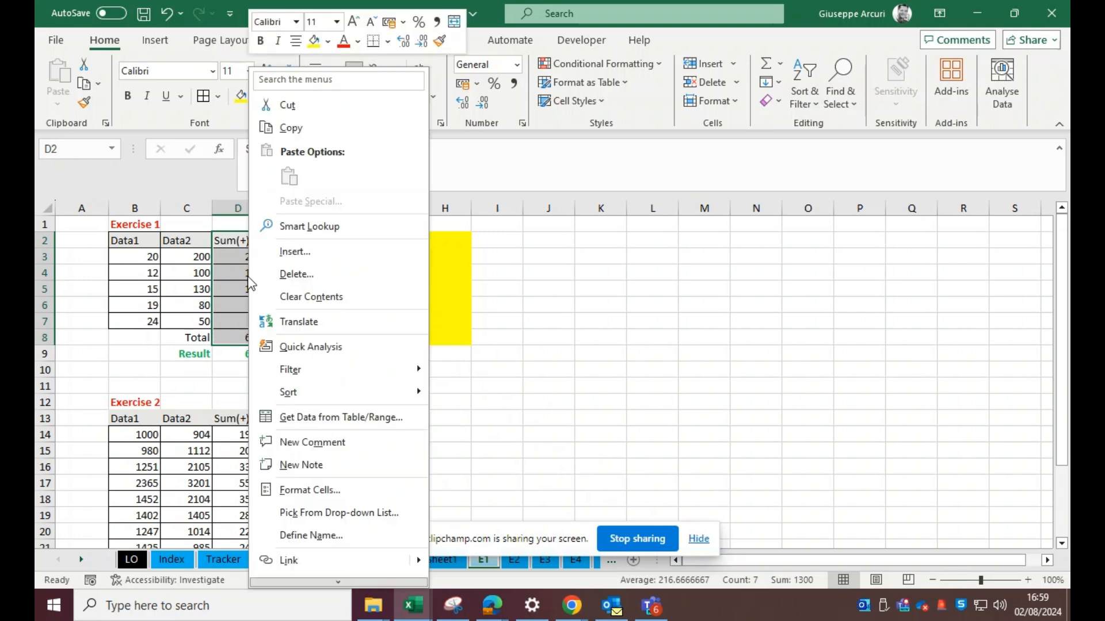
left_click(290, 127)
left_click(98, 84)
left_click(119, 105)
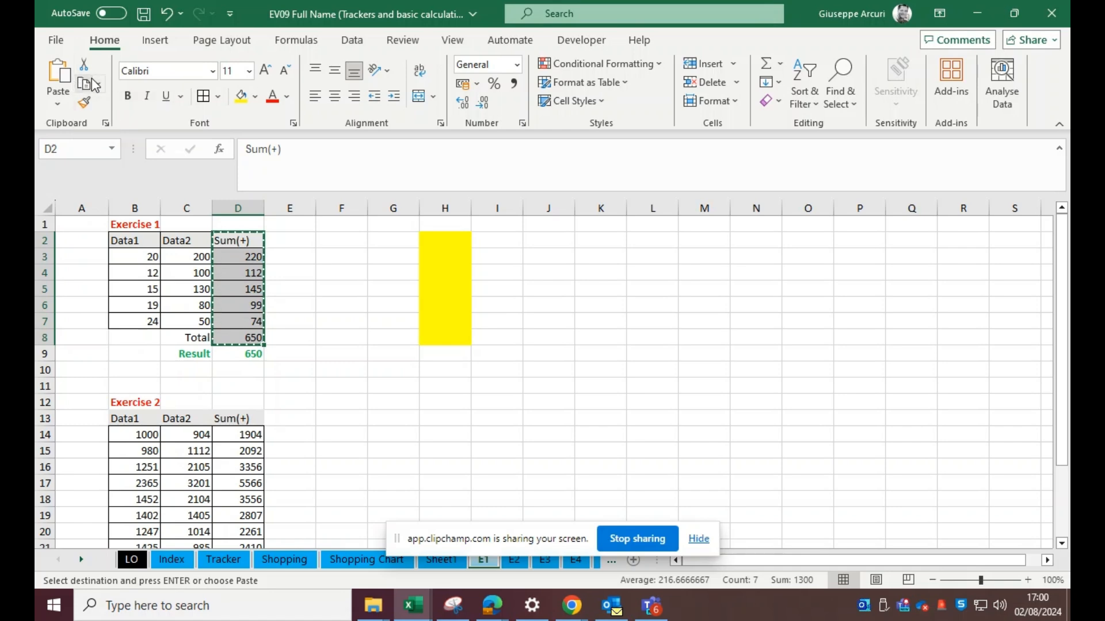
left_click(440, 242)
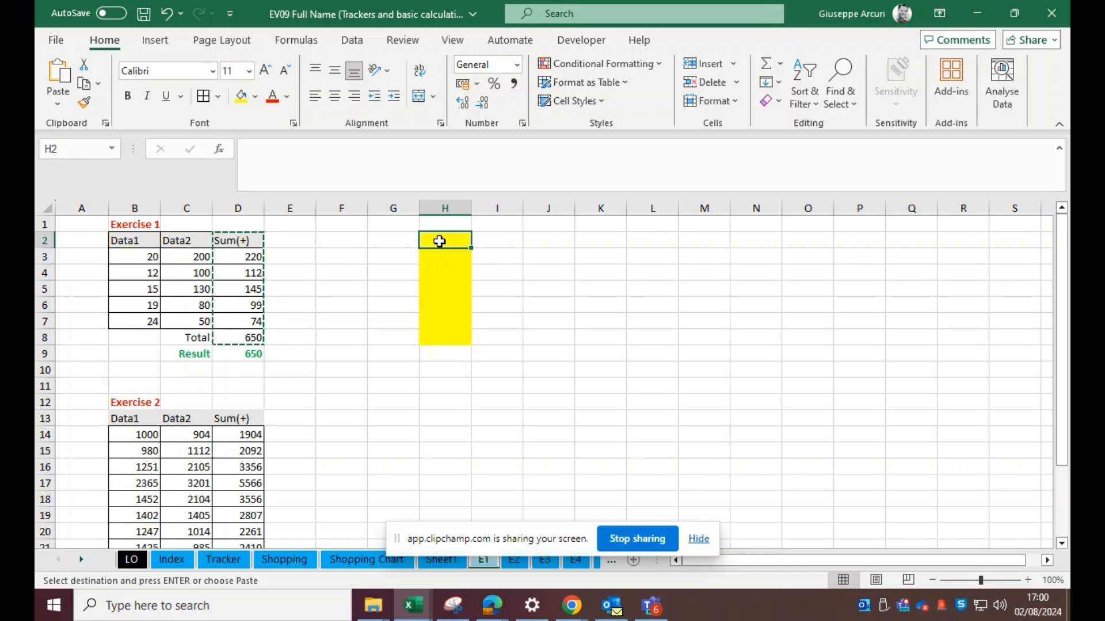
right_click(440, 242)
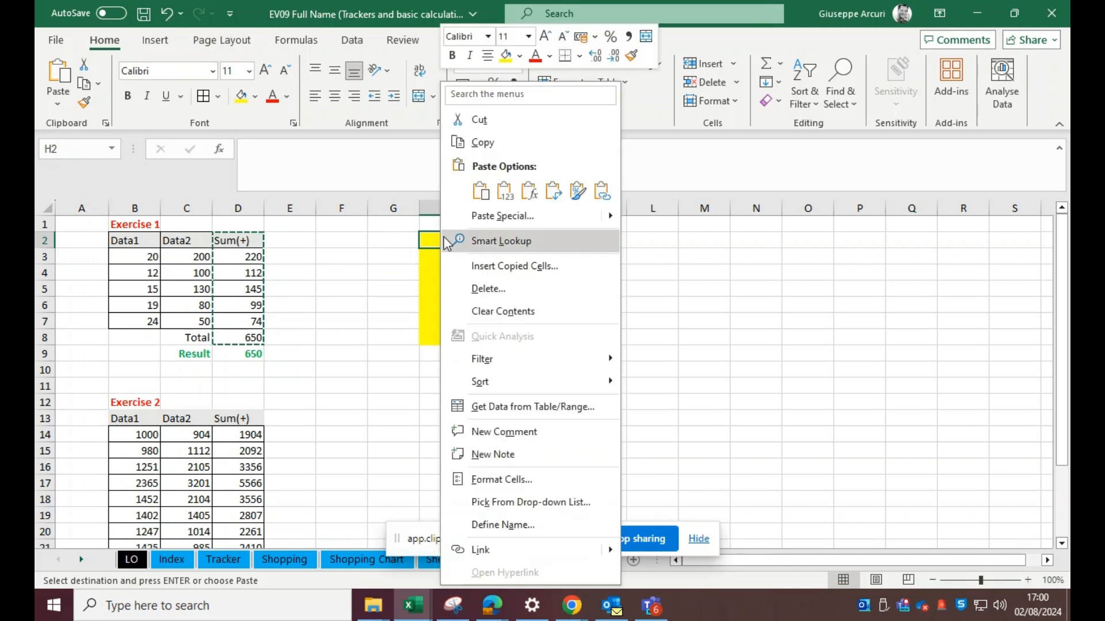
left_click(519, 200)
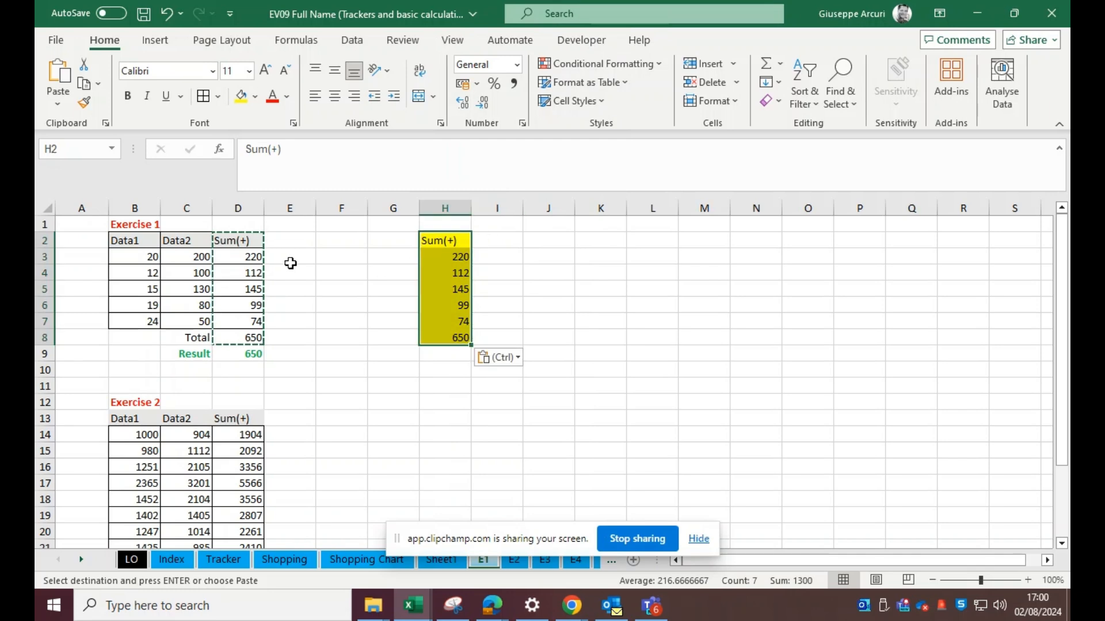
Step: Paste only the formulas of the copied D2:D8 range into I2:I8
left_click(509, 241)
right_click(509, 240)
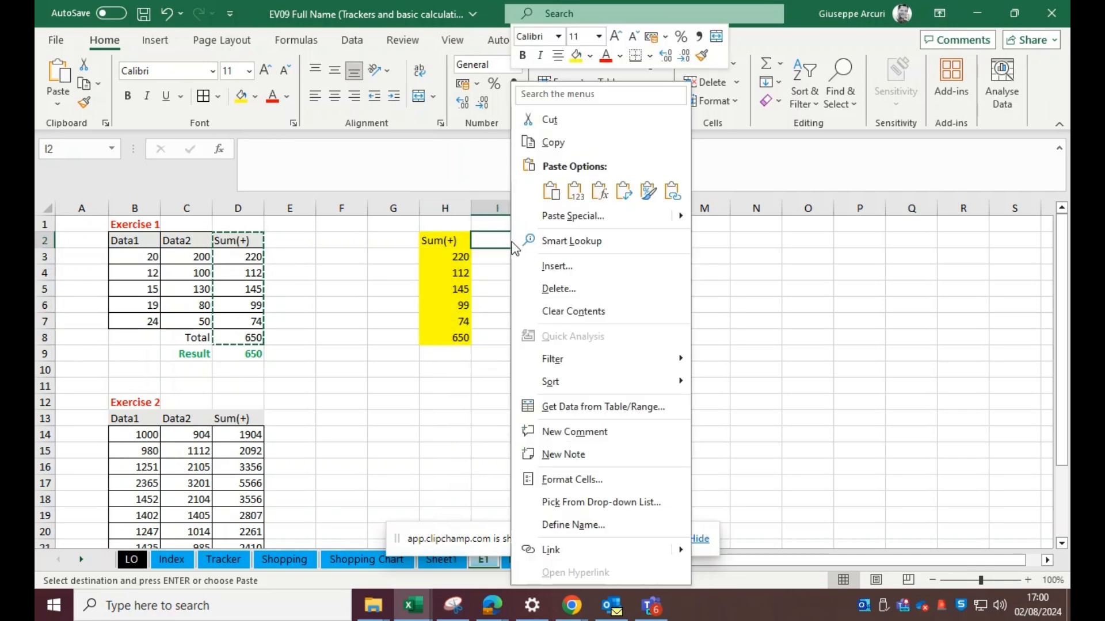
left_click(600, 190)
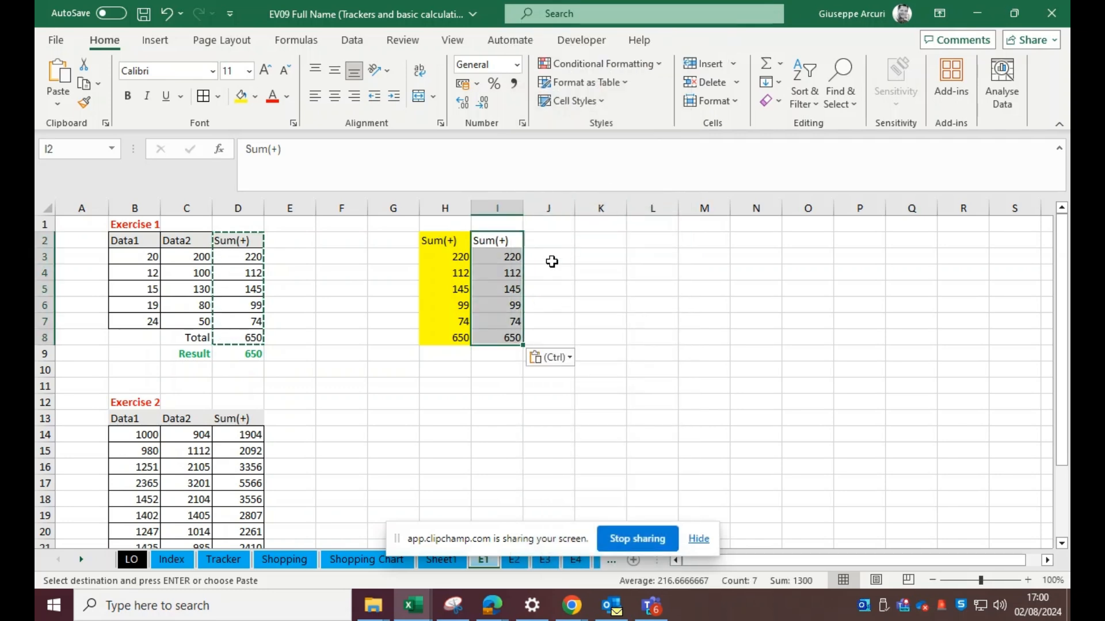
Step: Paste only the formatting of the copied D2:D8 range into J2:J8
left_click(554, 241)
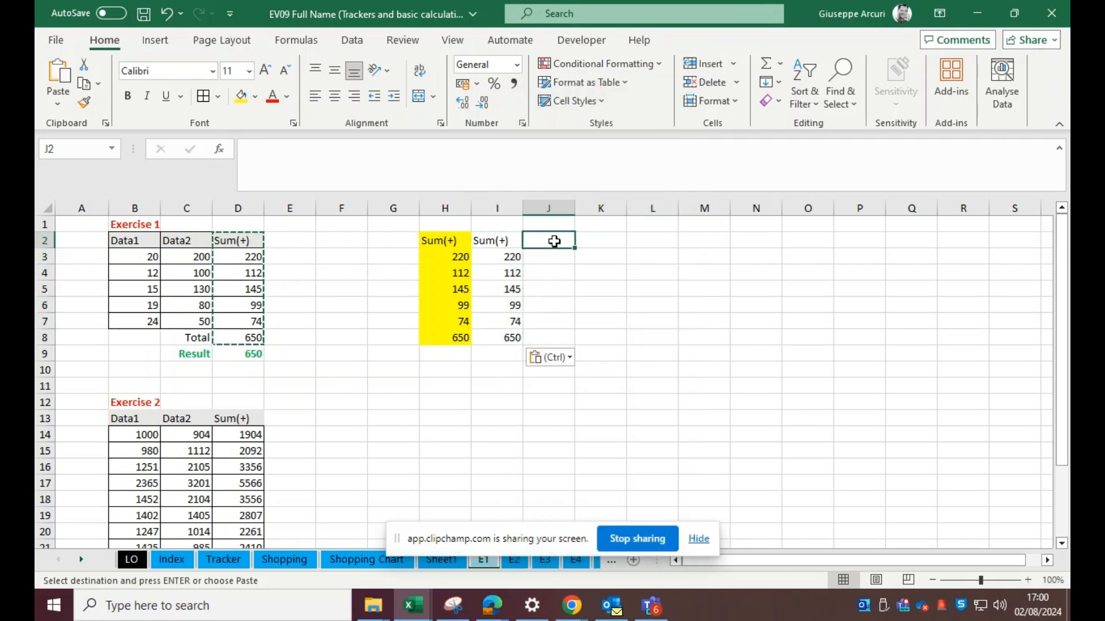
right_click(554, 241)
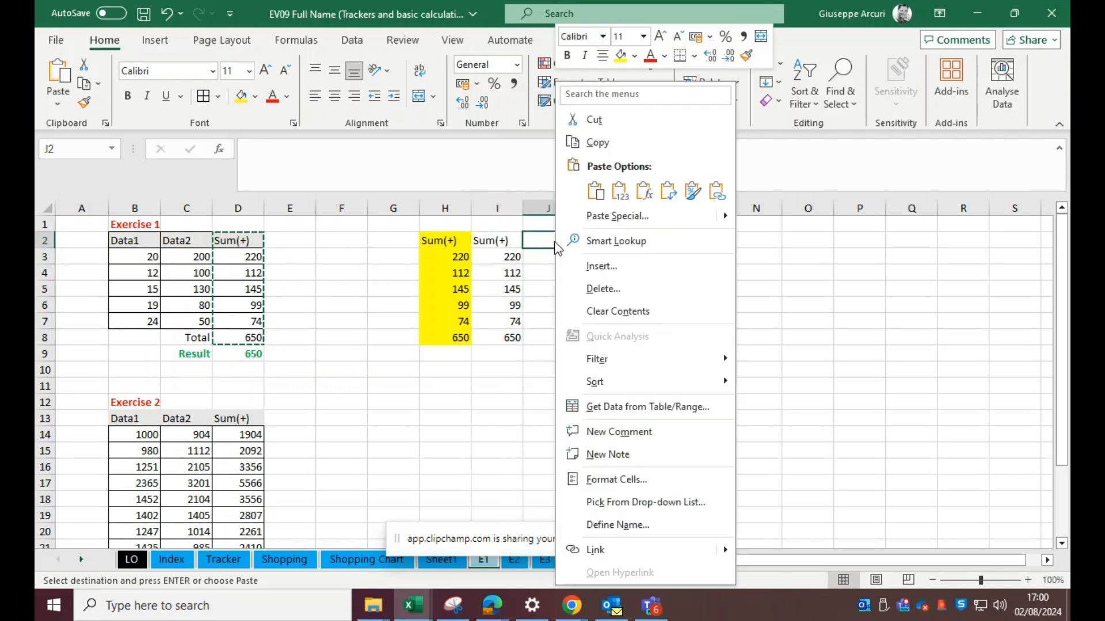
left_click(692, 190)
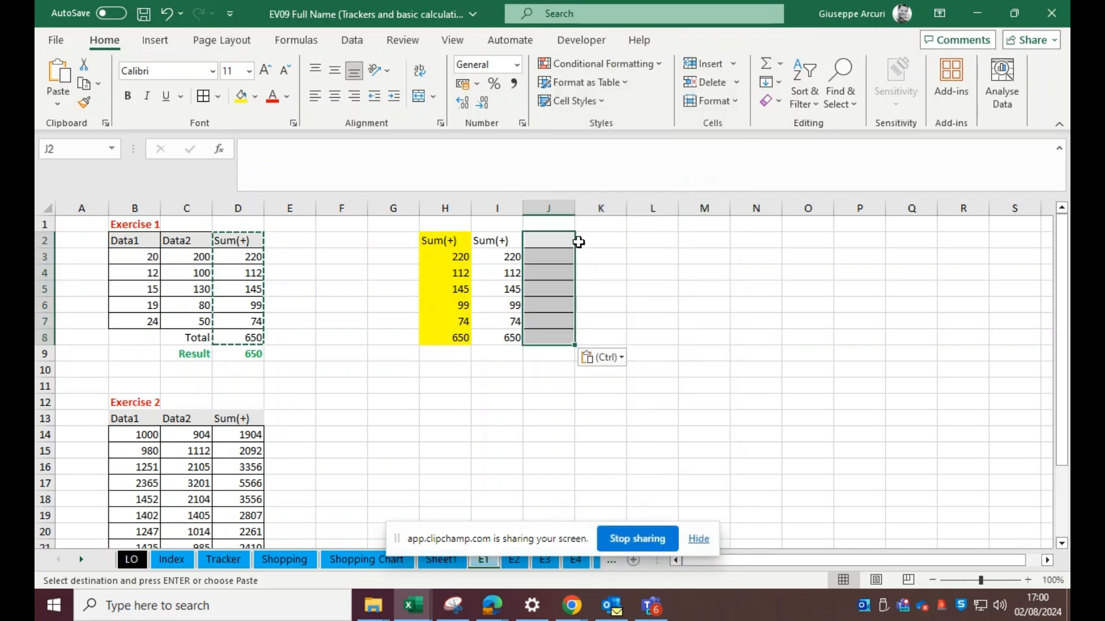
Step: Paste the copied D2:D8 range transposed into row 2, starting at cell K2
left_click(608, 242)
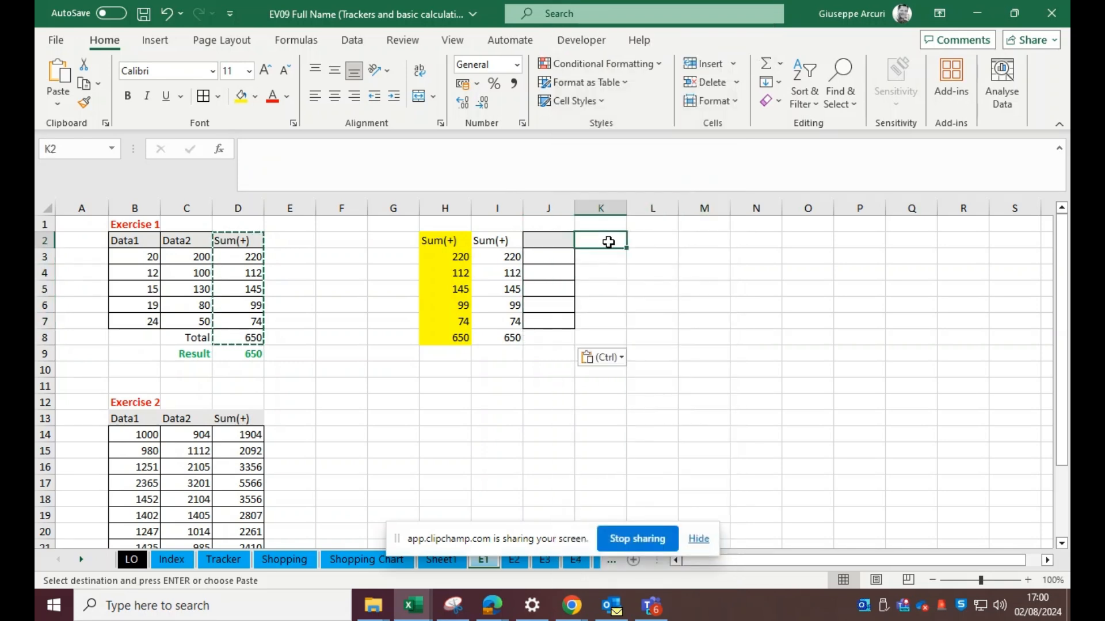
right_click(609, 241)
left_click_drag(610, 241, 747, 241)
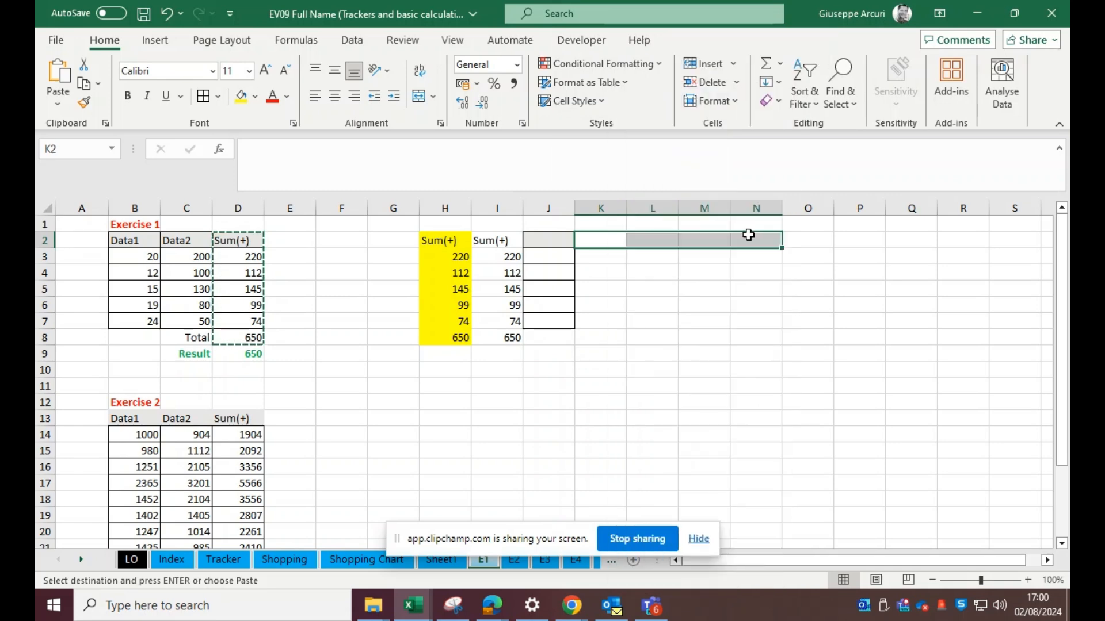
right_click(749, 241)
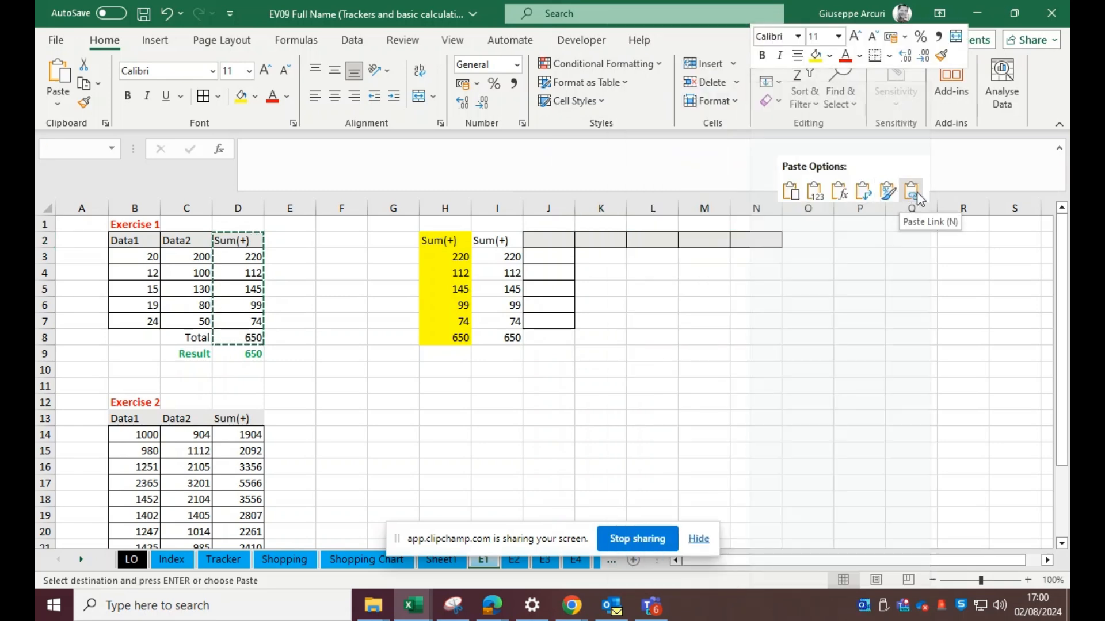
left_click(862, 191)
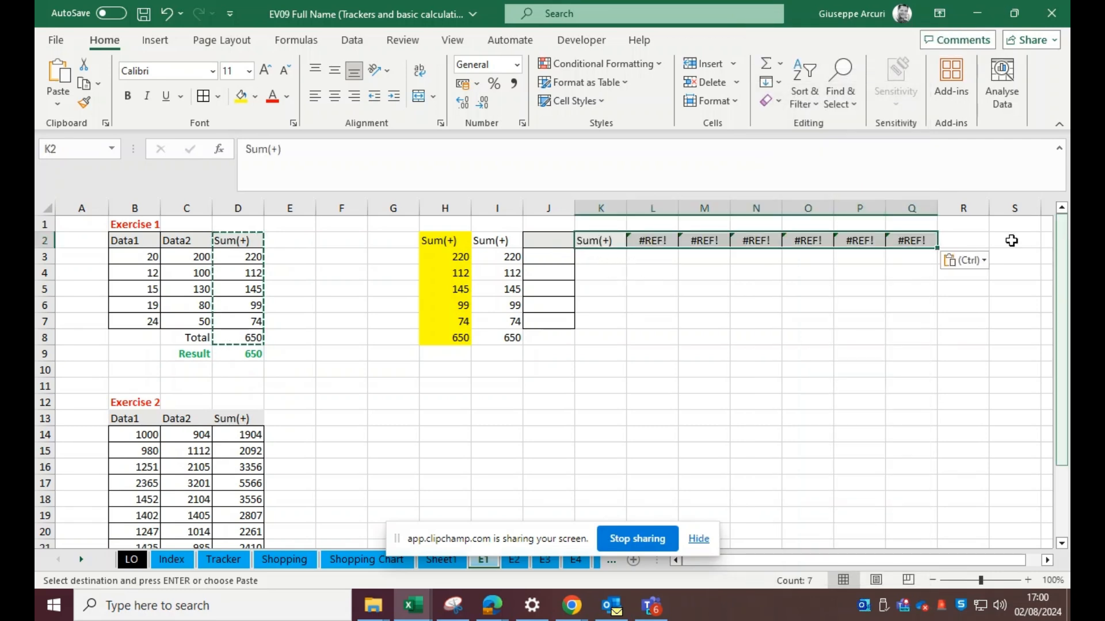
Step: Paste the copied D2:D8 range as links to the source cells, starting at cell R2
left_click(978, 240)
right_click(981, 246)
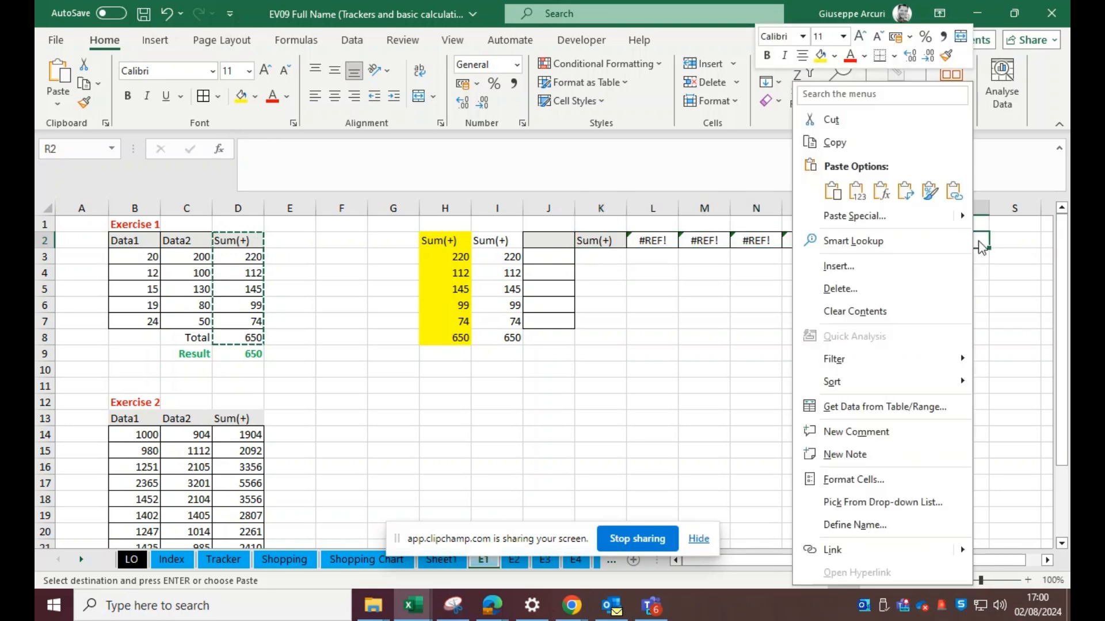
left_click(954, 191)
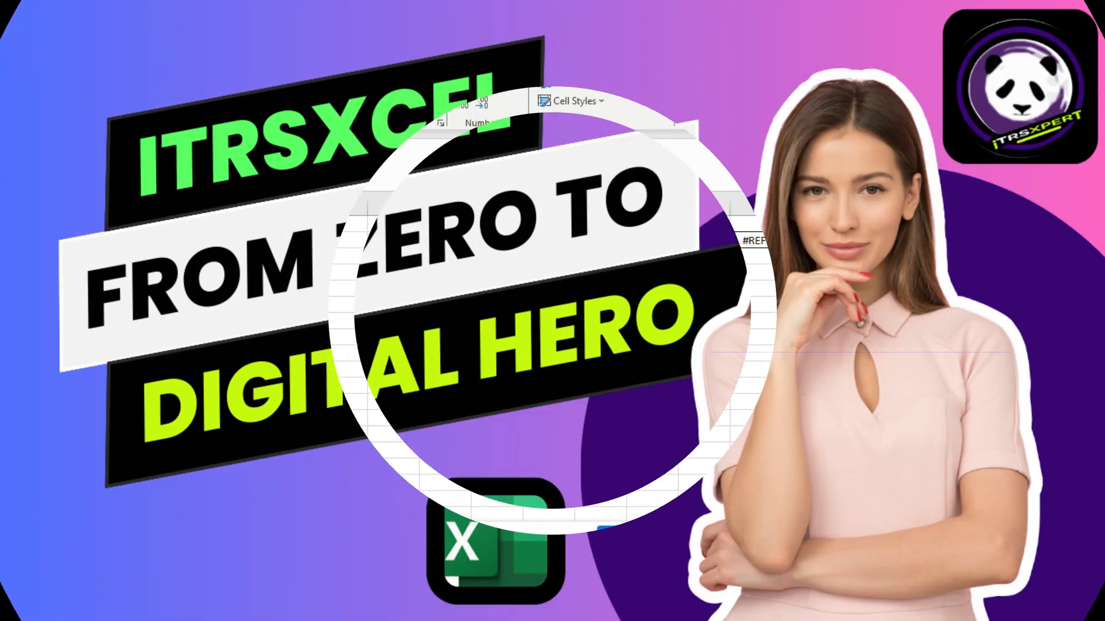